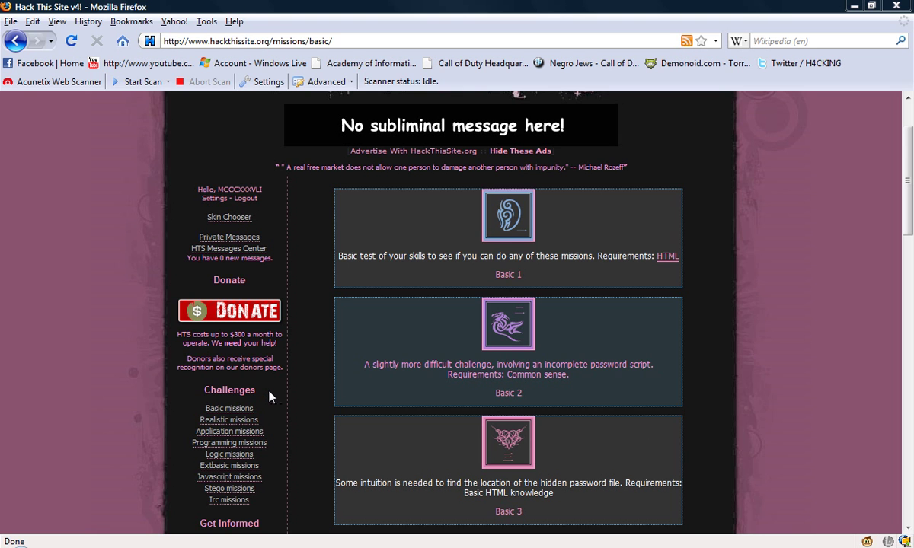
Scroll through the Basic missions list to look over the available challenges.
scroll(277, 395, down, 5)
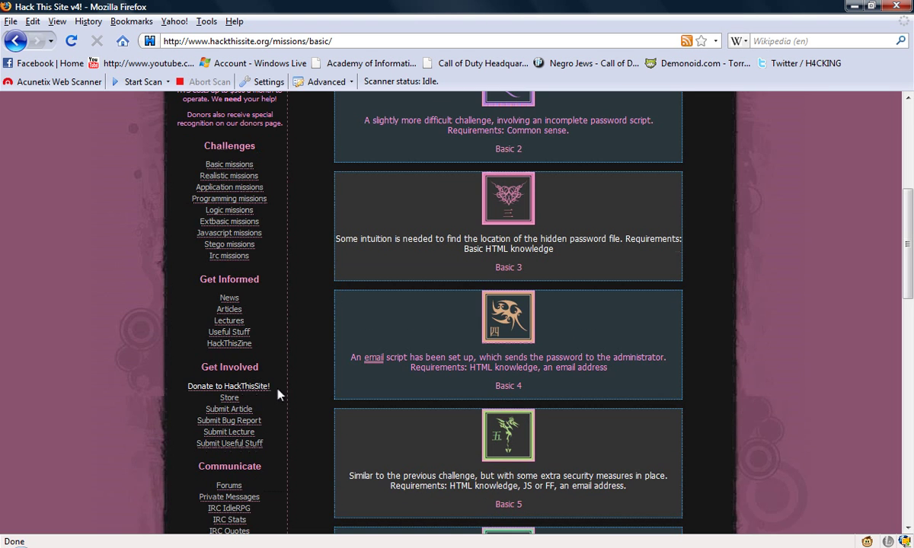
scroll(261, 286, up, 3)
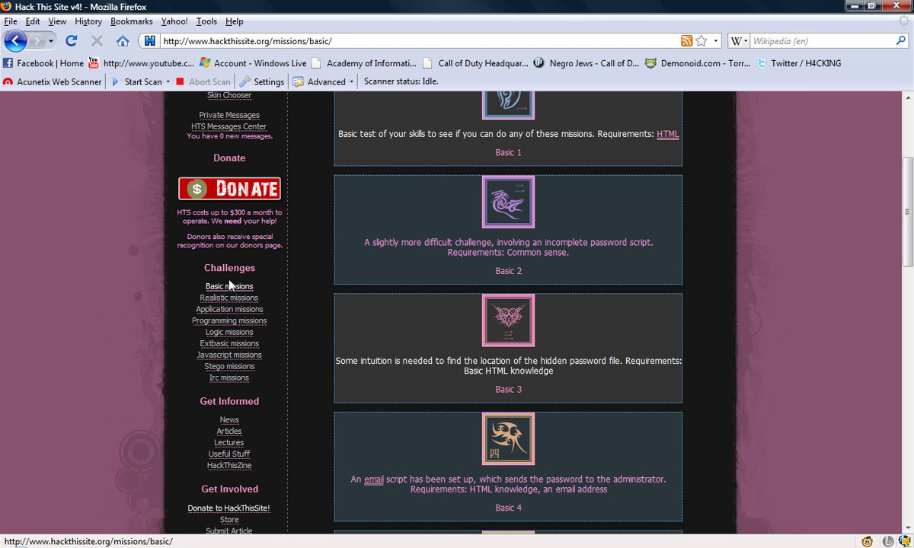
scroll(402, 243, down, 9)
scroll(434, 286, down, 7)
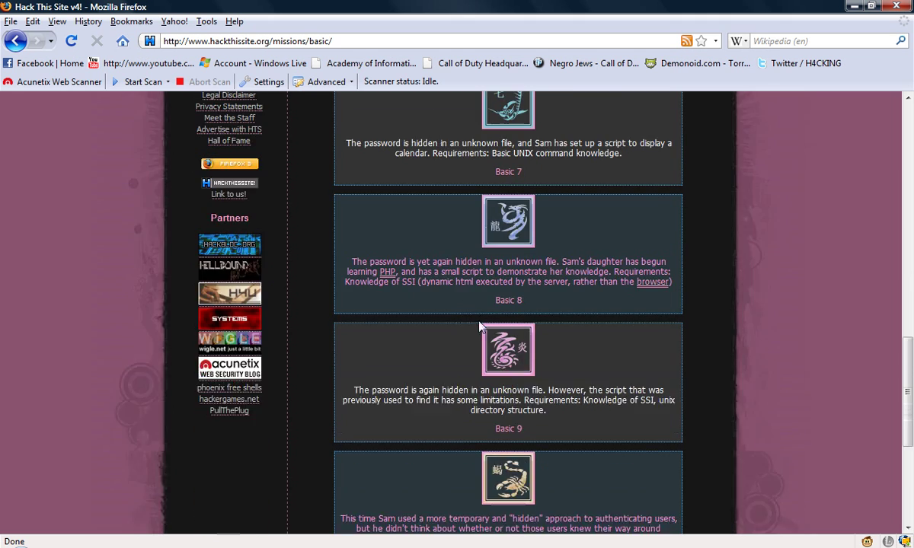
scroll(480, 326, down, 3)
scroll(448, 296, up, 20)
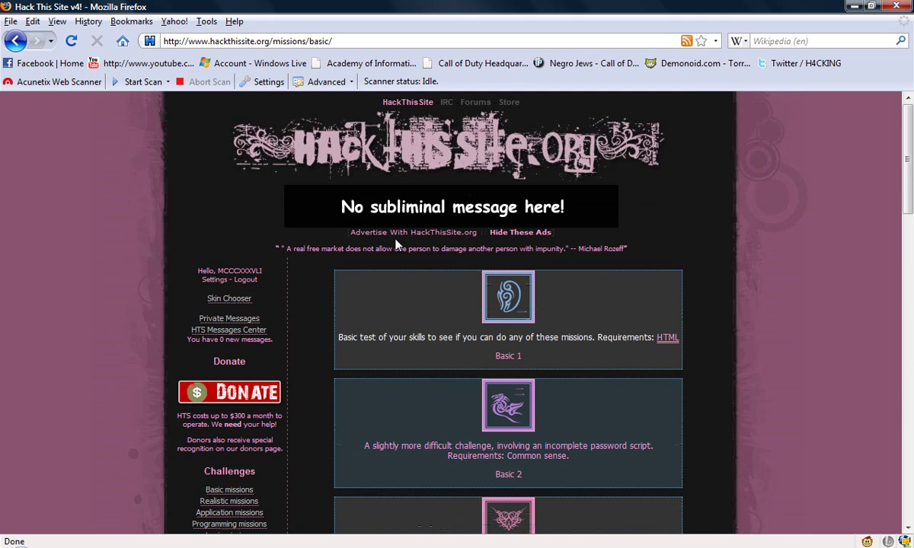
scroll(320, 358, down, 4)
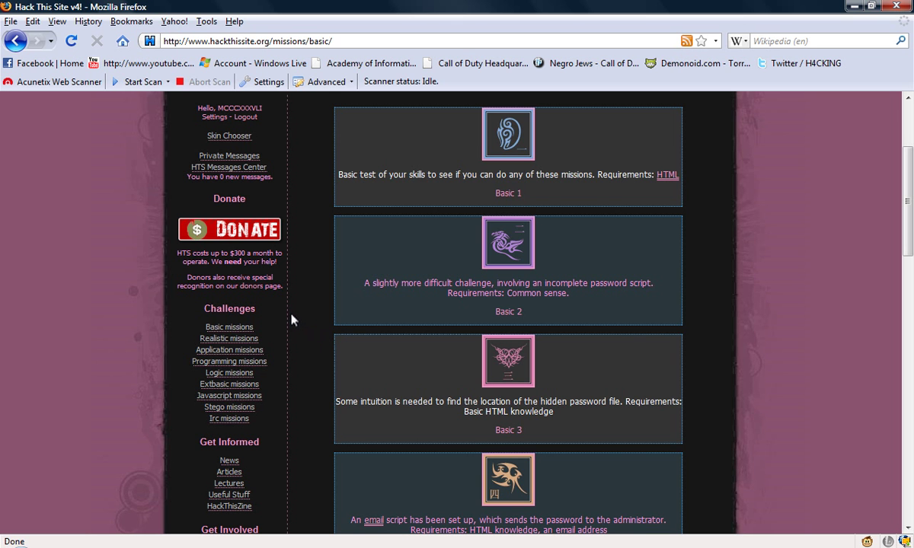
scroll(292, 312, down, 6)
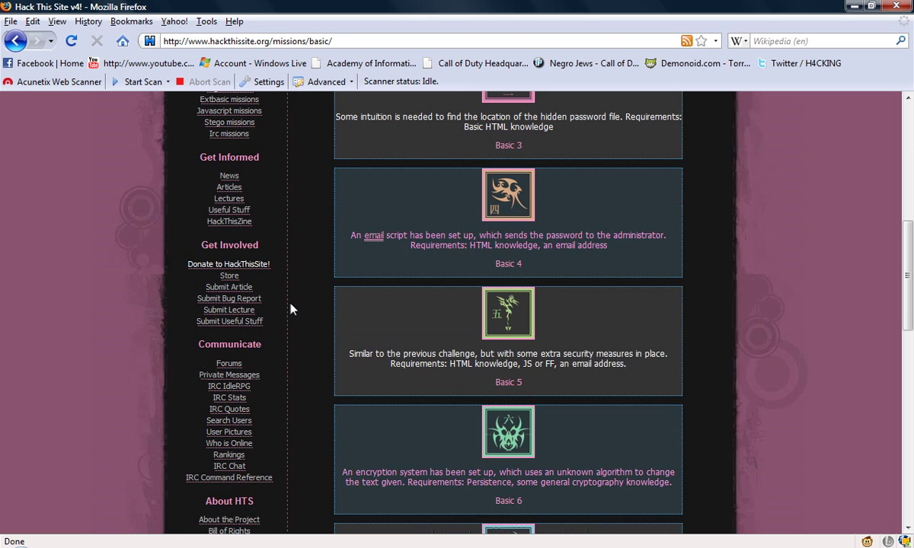
scroll(296, 307, up, 2)
scroll(305, 312, up, 6)
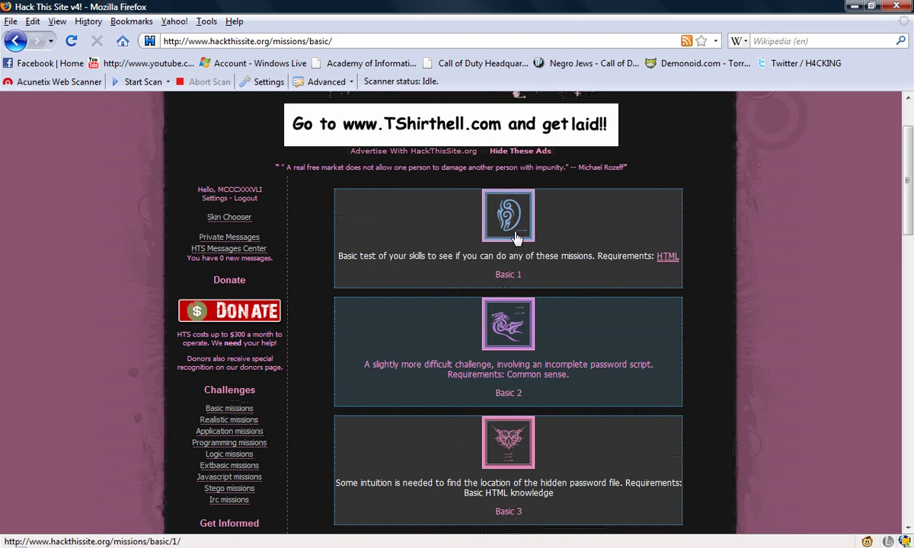
scroll(384, 261, up, 1)
scroll(384, 261, up, 1)
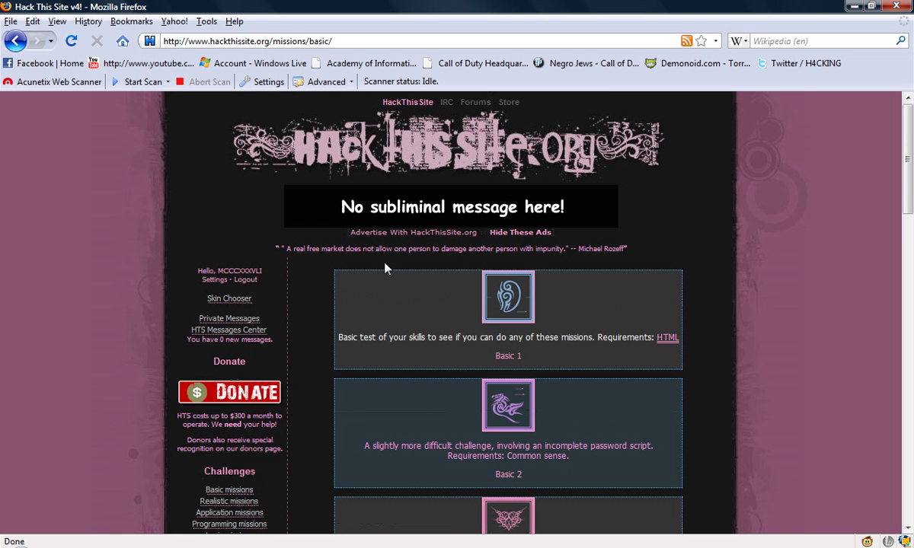
Open Basic 1, view its page source, and select the password in the HTML comment.
click(494, 306)
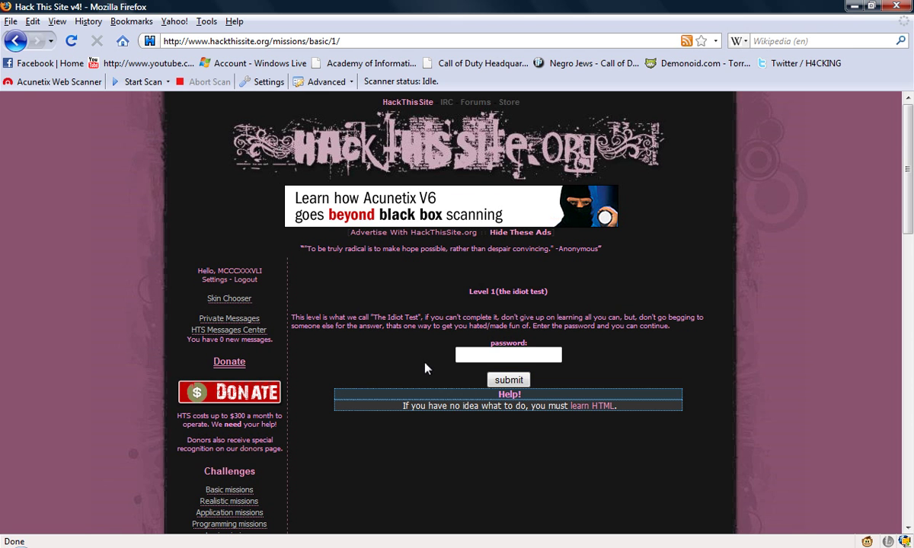
right_click(396, 361)
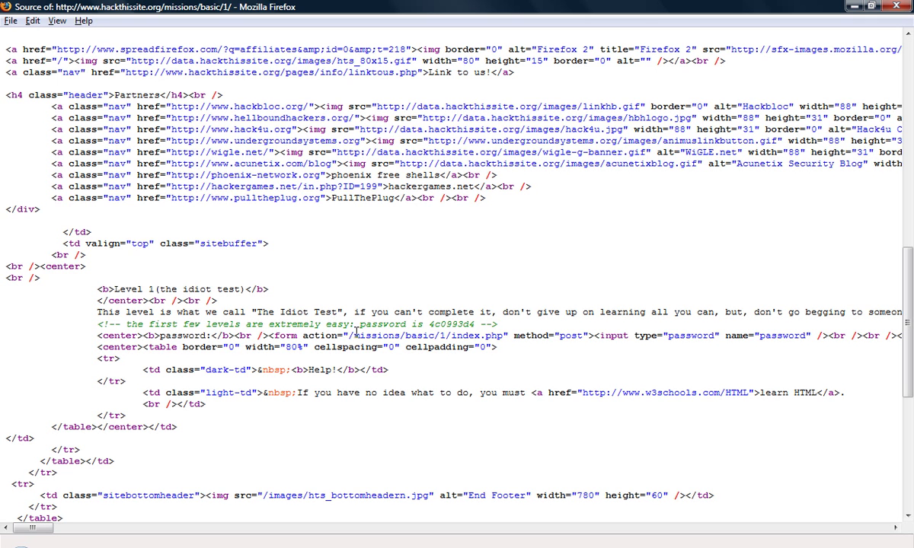
drag(428, 324, 477, 324)
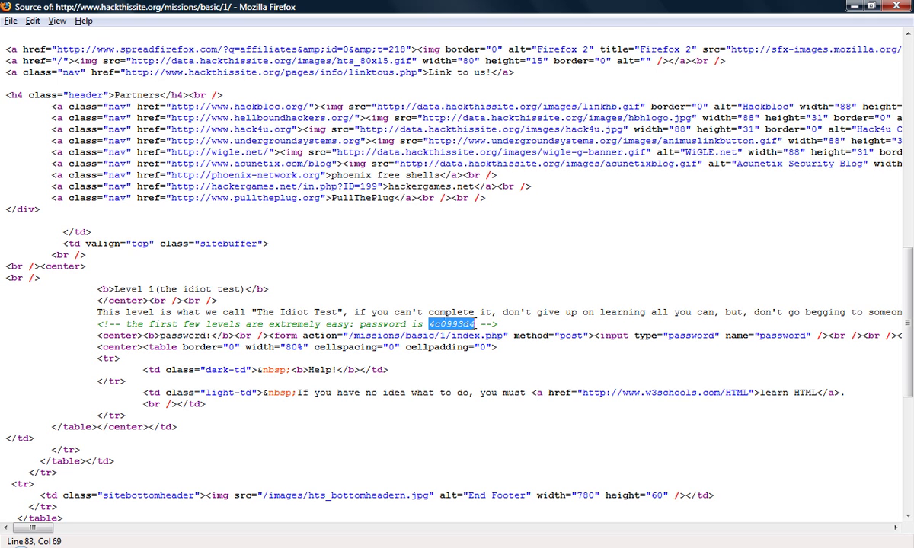
Copy the selected password, close the source window, and paste it into the Basic 1 password box.
right_click(449, 304)
click(468, 328)
key(ctrl+w)
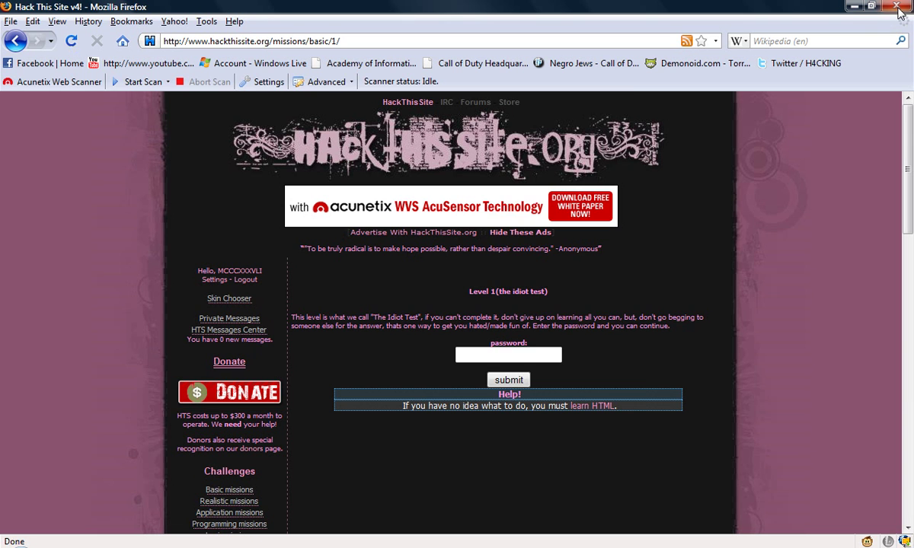
right_click(529, 344)
right_click(481, 355)
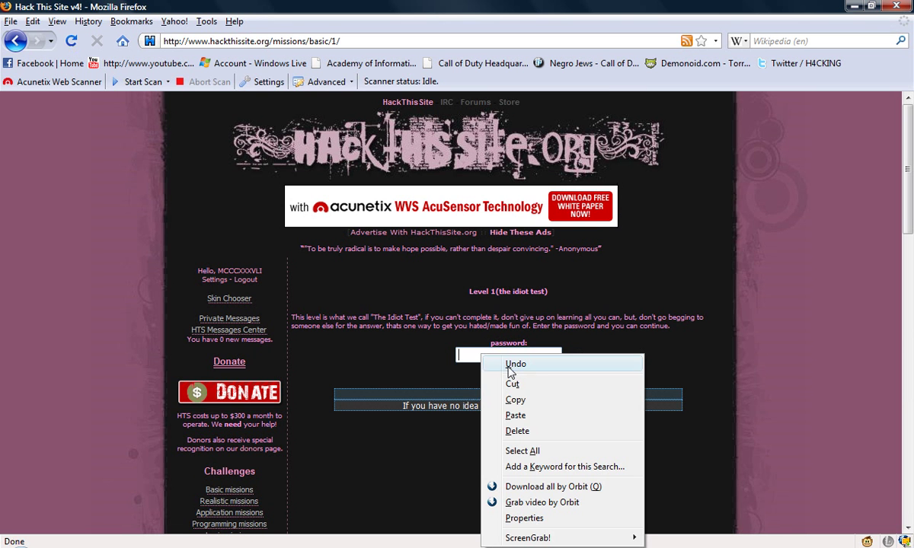
click(518, 415)
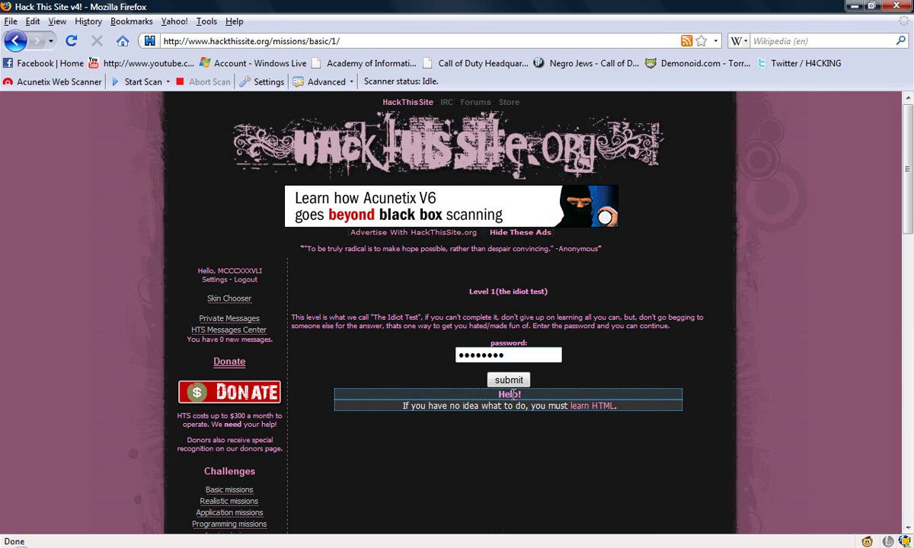
Submit the Basic 1 password and decline Firefox's offer to remember it.
click(510, 381)
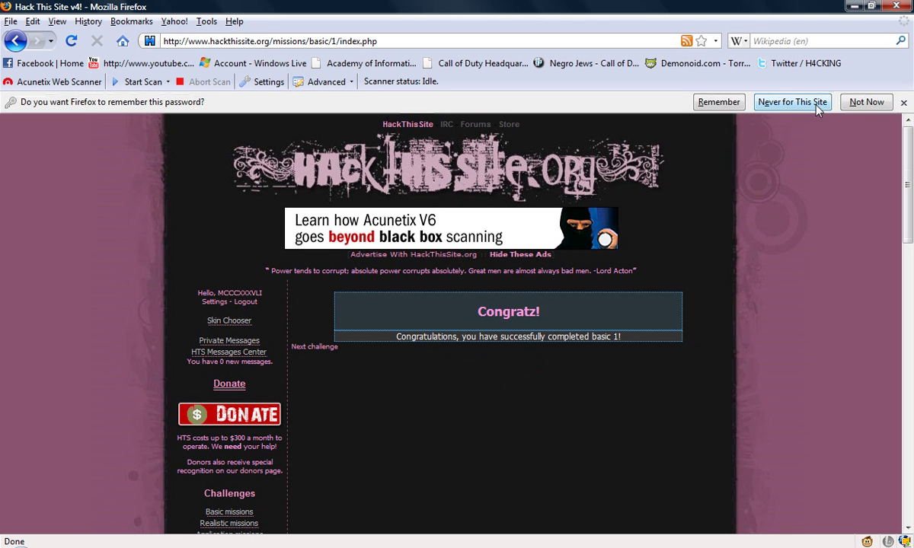
click(844, 105)
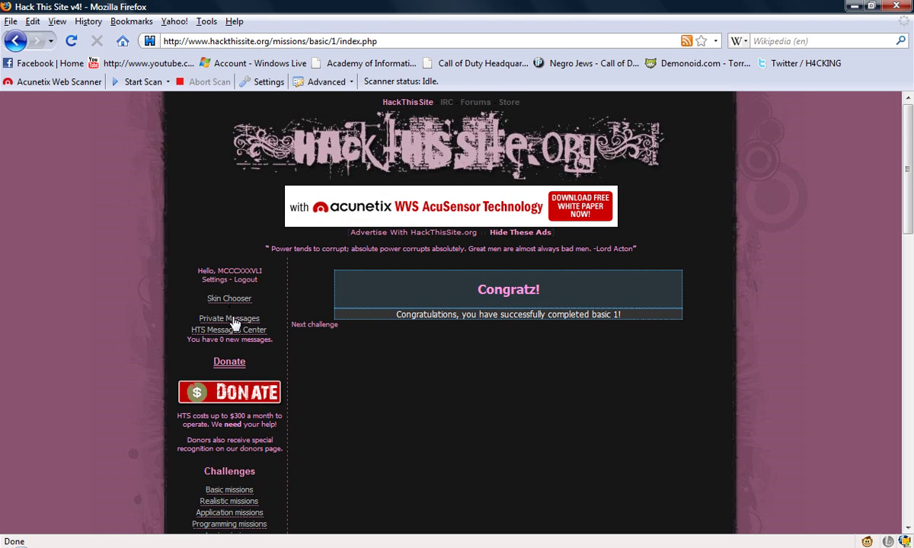
scroll(267, 419, down, 4)
scroll(267, 434, up, 4)
Review the profile's Petitioner rank (5 Points) and one solved Basic mission, then return to Basic missions.
click(241, 276)
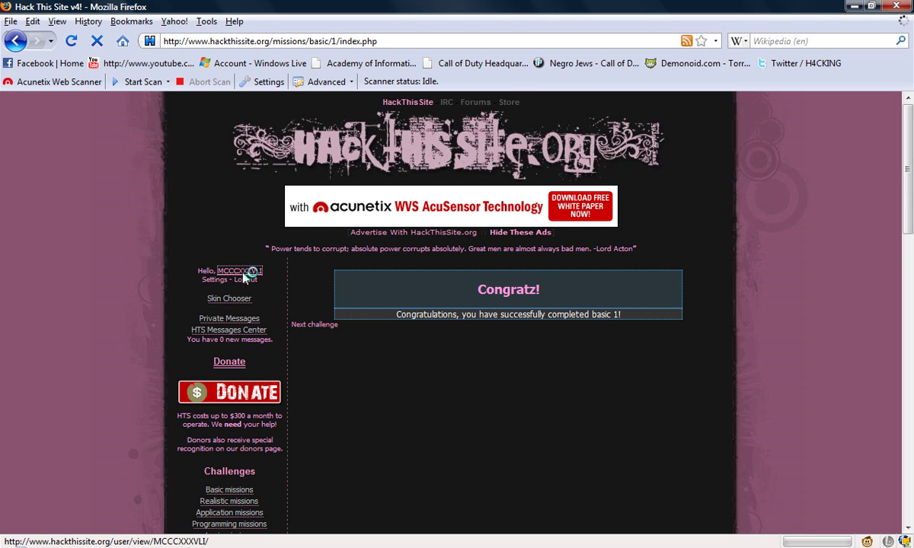
scroll(266, 335, down, 2)
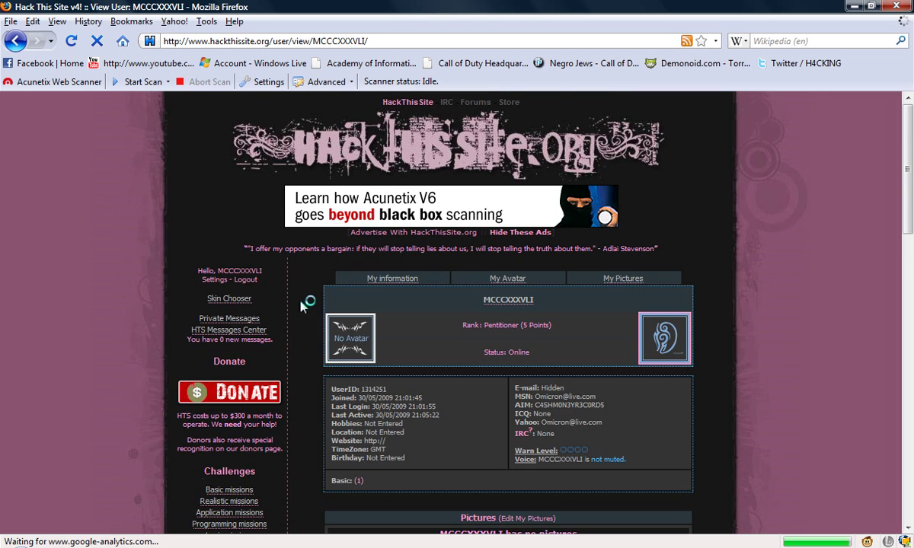
scroll(302, 305, down, 3)
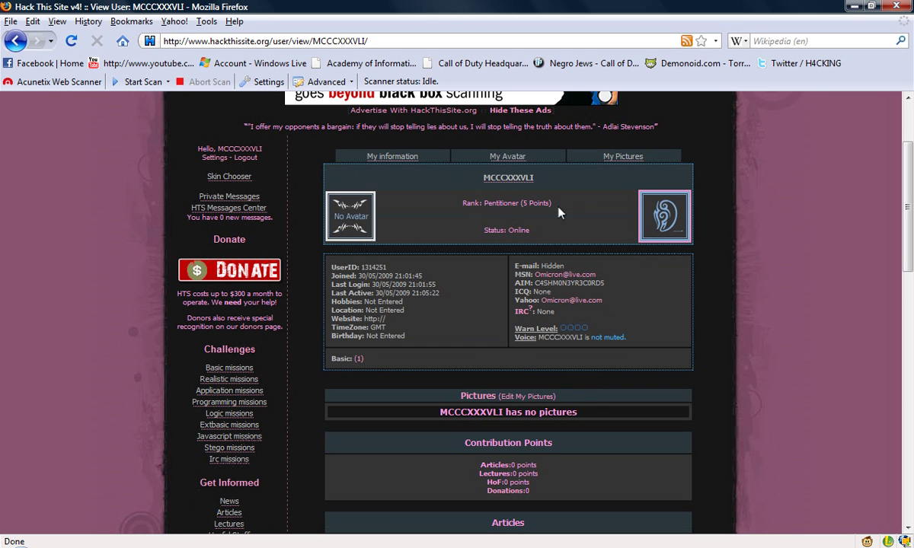
scroll(572, 274, down, 7)
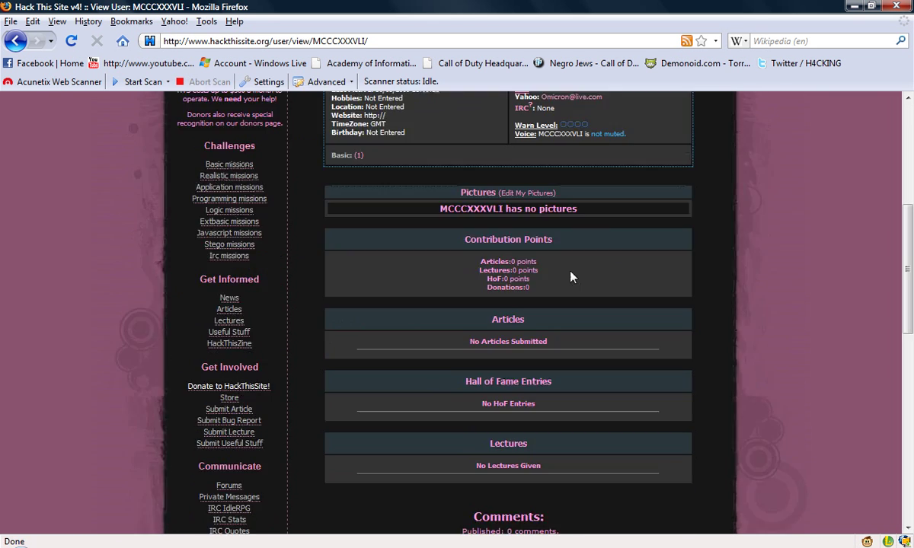
scroll(414, 296, up, 8)
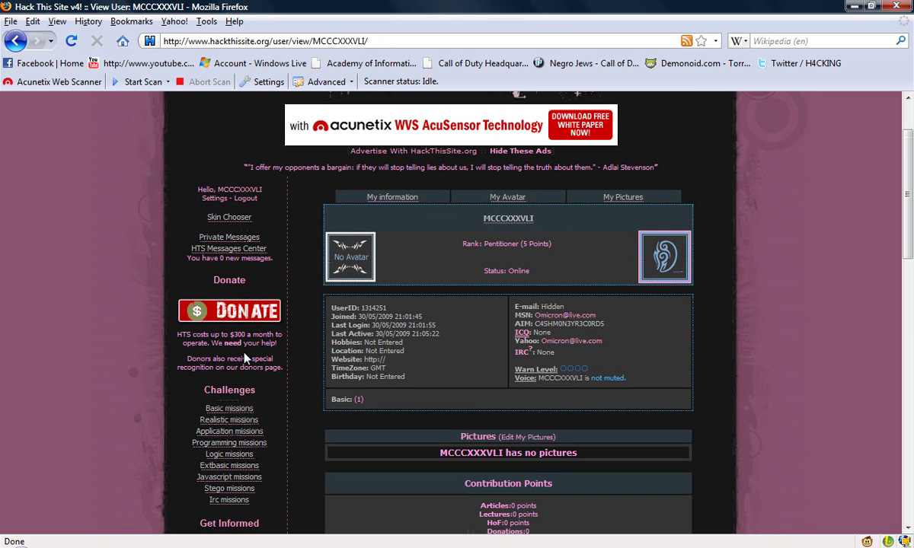
click(236, 407)
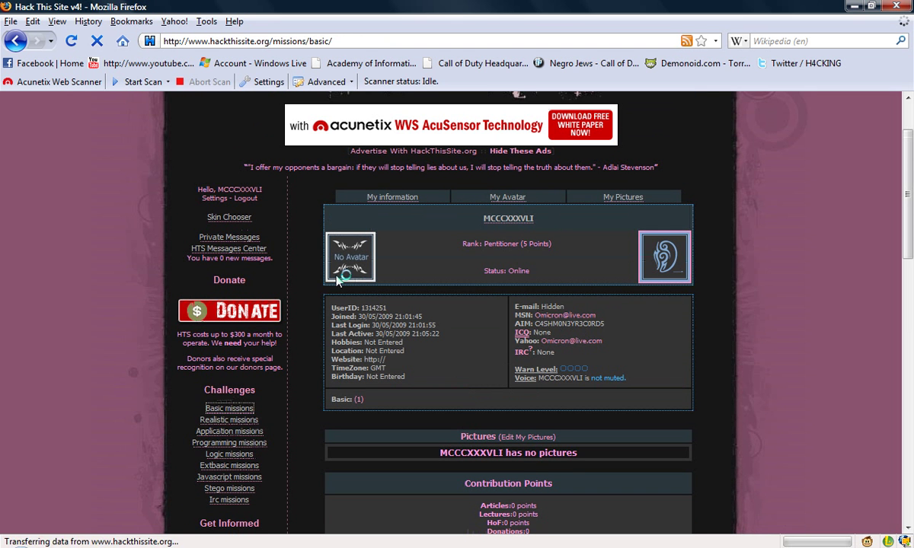
Open Basic 2, submit its form with an empty password, then go back to the Basic missions list.
scroll(510, 344, down, 1)
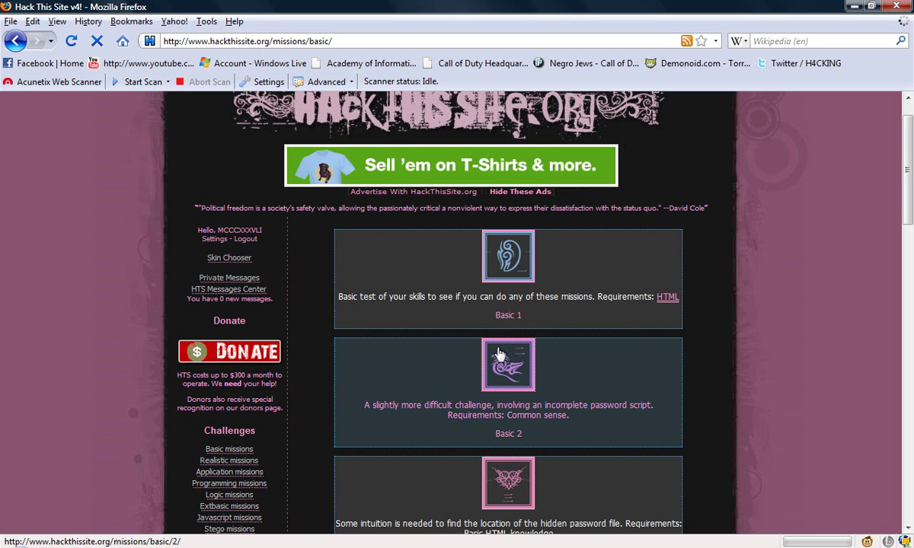
click(502, 352)
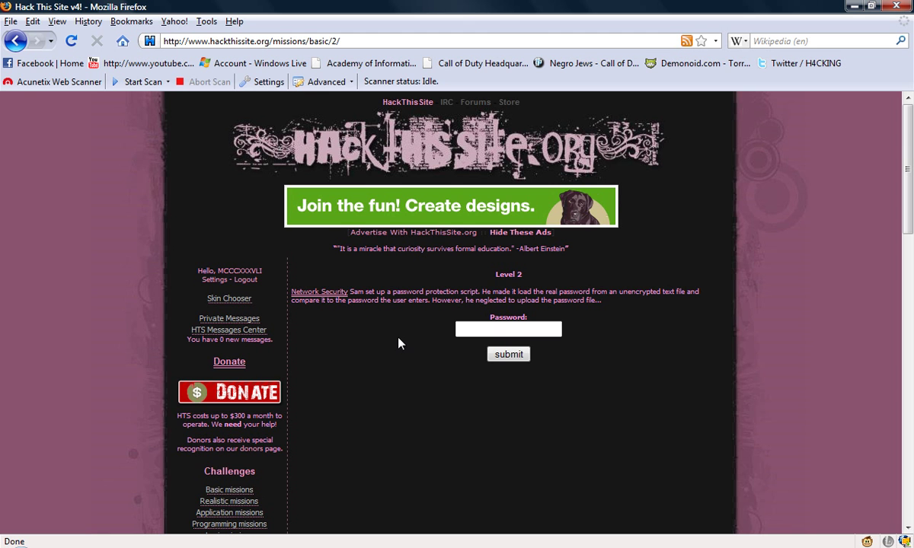
click(492, 357)
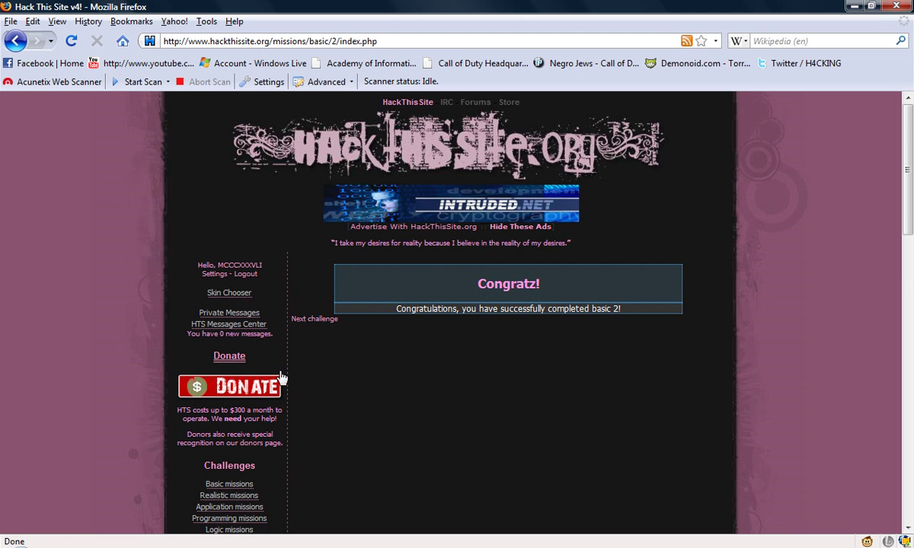
click(231, 485)
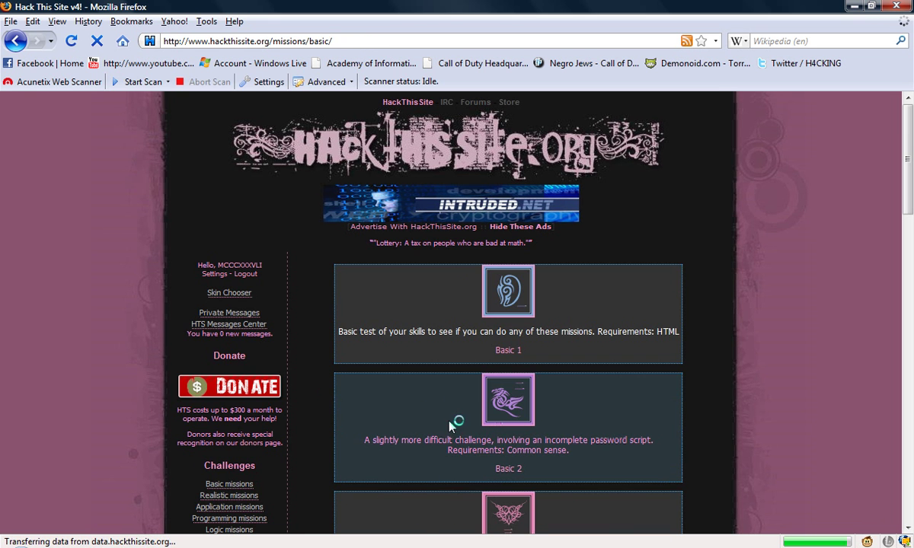
Open the Basic 3 challenge and view its page source.
scroll(485, 444, down, 4)
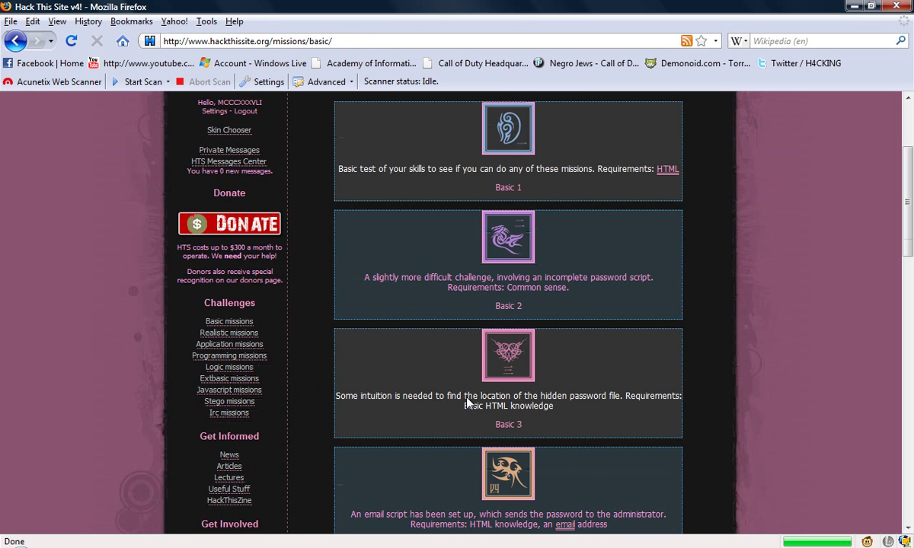
click(506, 425)
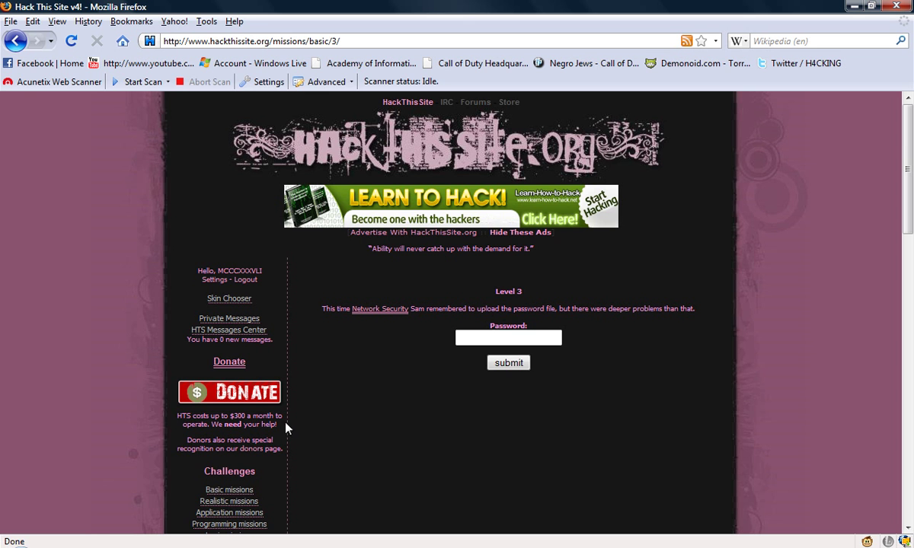
right_click(389, 359)
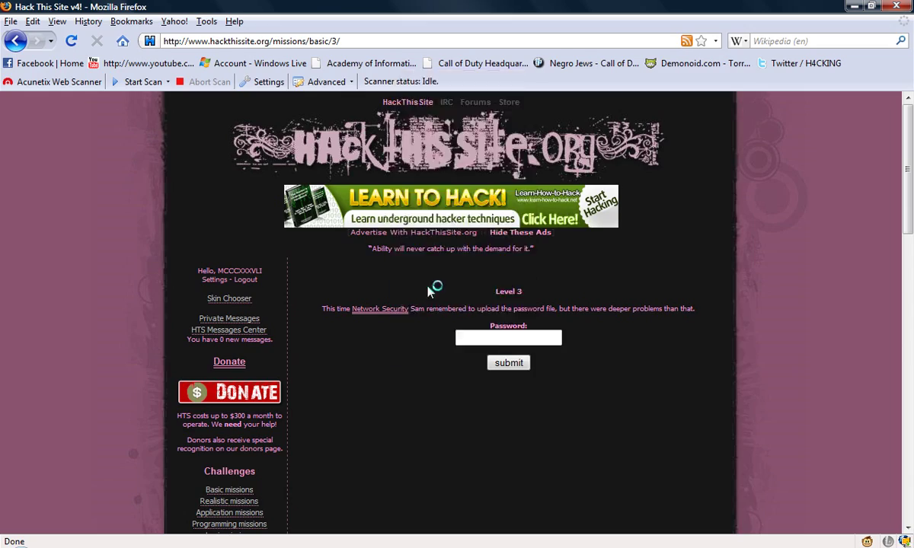
click(427, 300)
Scroll to the Basic 3 form and copy 'password.php' from the hidden input's value.
drag(909, 46, 910, 340)
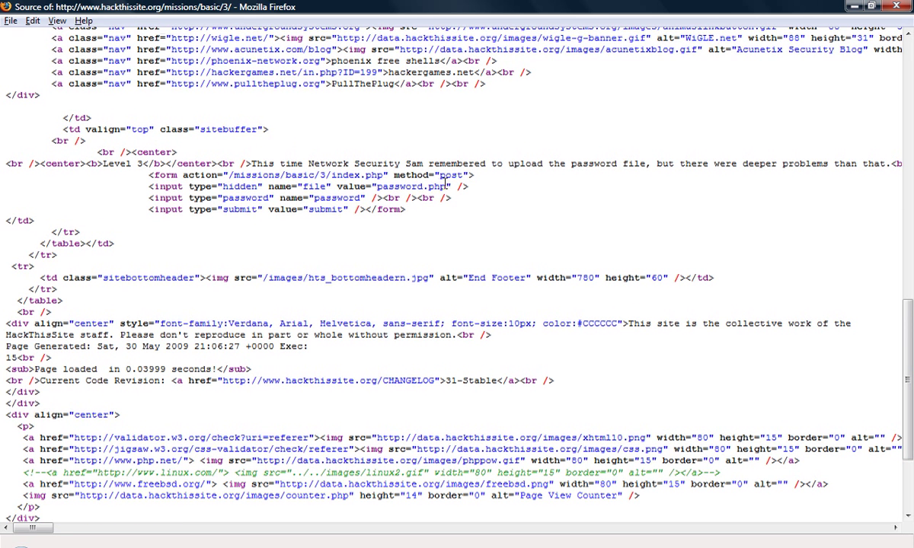
mouse_move(440, 186)
mouse_down()
mouse_move(377, 186)
mouse_move(449, 186)
mouse_up()
right_click(448, 187)
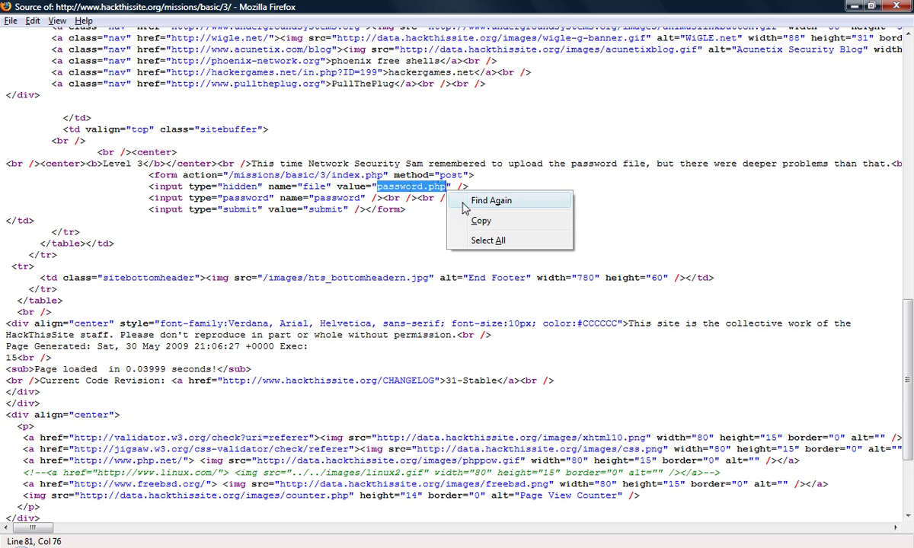
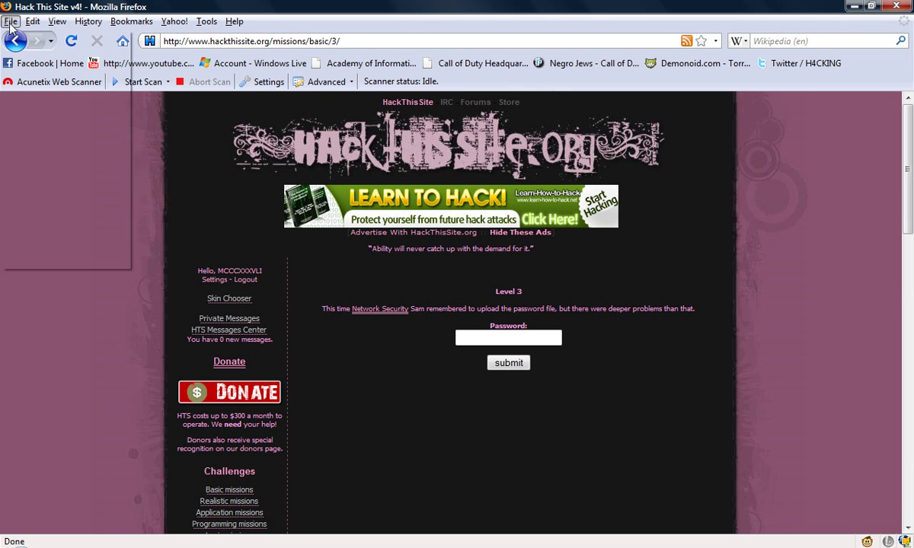
Open Firefox's File menu to show the new window, new tab and save commands.
click(9, 21)
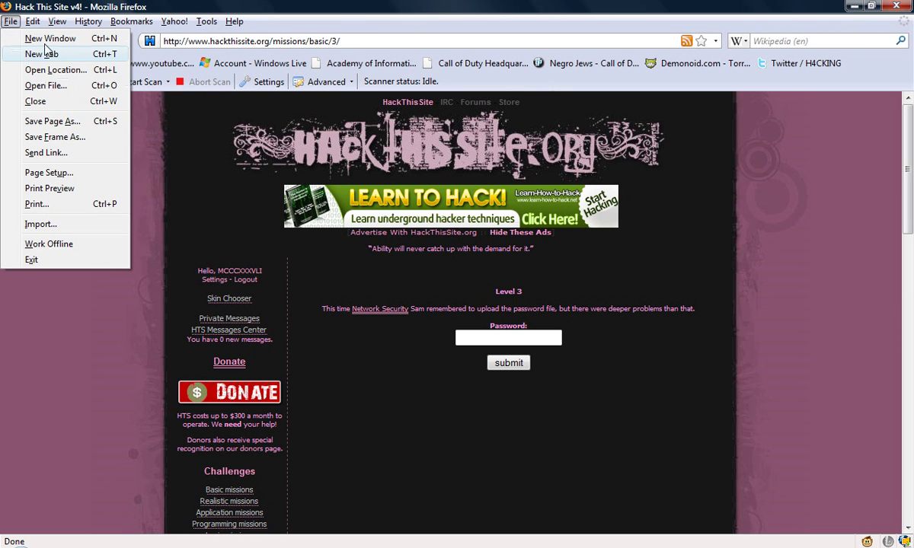
Start editing the /missions/basic/3/ address by adding '/', then dismiss the paste options menu.
click(342, 38)
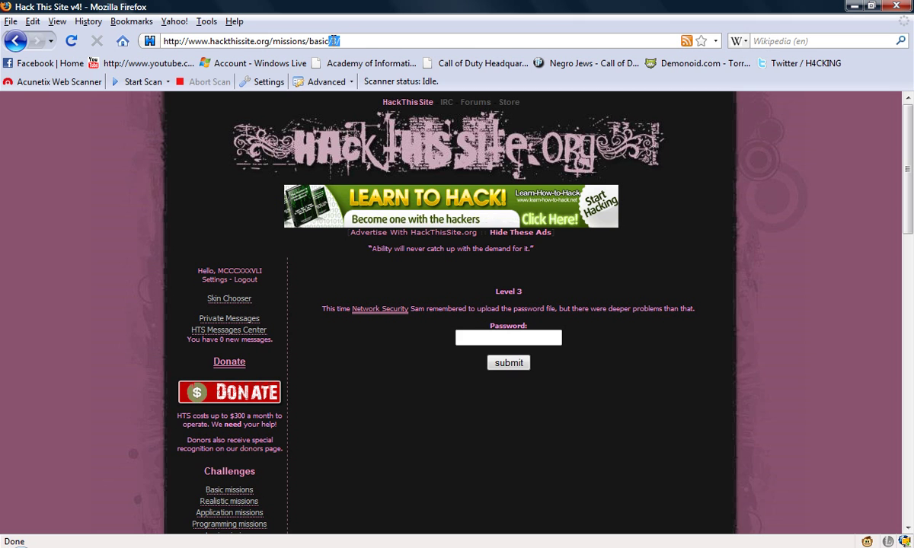
text(/)
right_click(346, 40)
key(Escape)
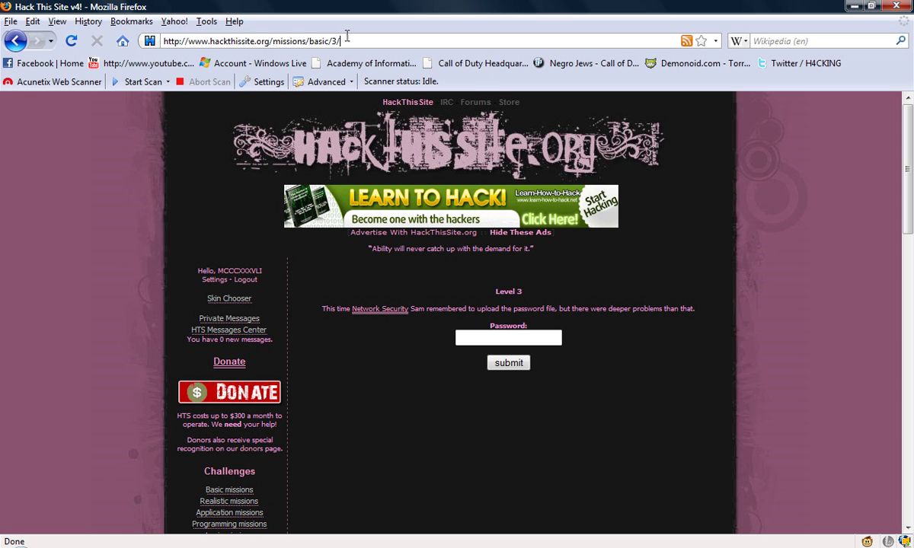
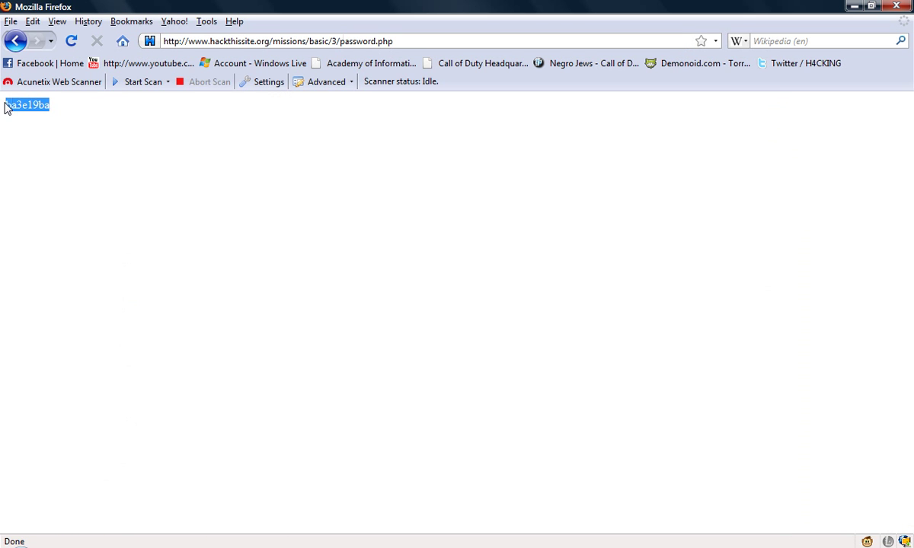
Copy the password revealed by password.php and go back to the Basic mission 3 page.
right_click(38, 115)
click(40, 113)
click(16, 41)
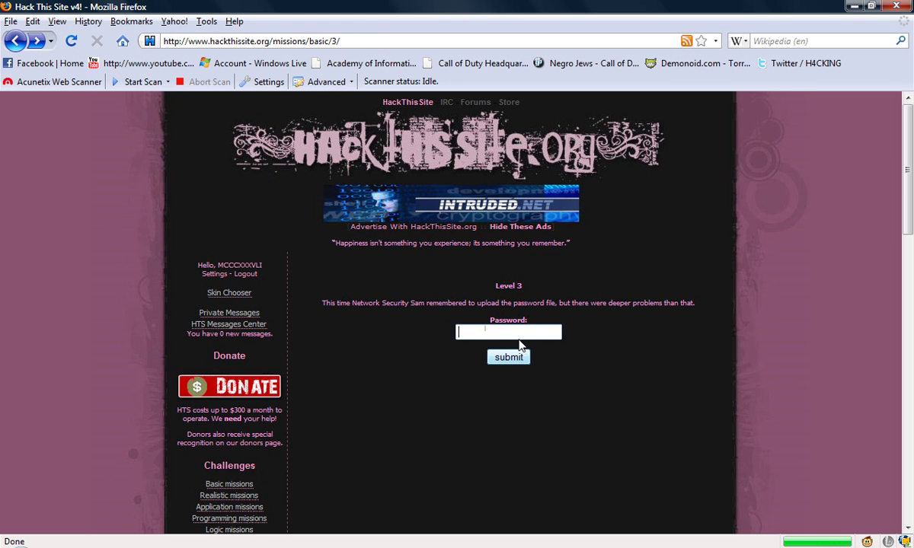
Paste the copied password into the Password field and submit it, reaching the Congratz page.
right_click(486, 331)
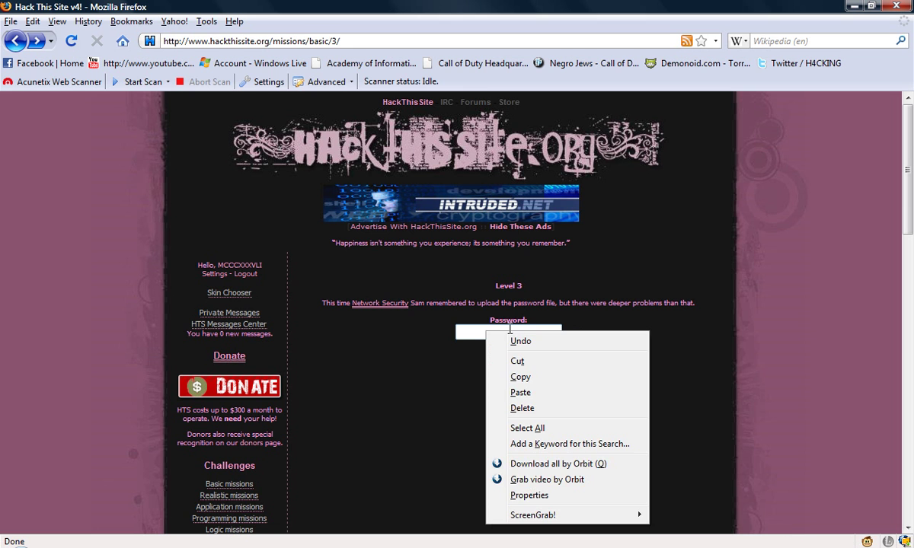
click(521, 393)
click(510, 357)
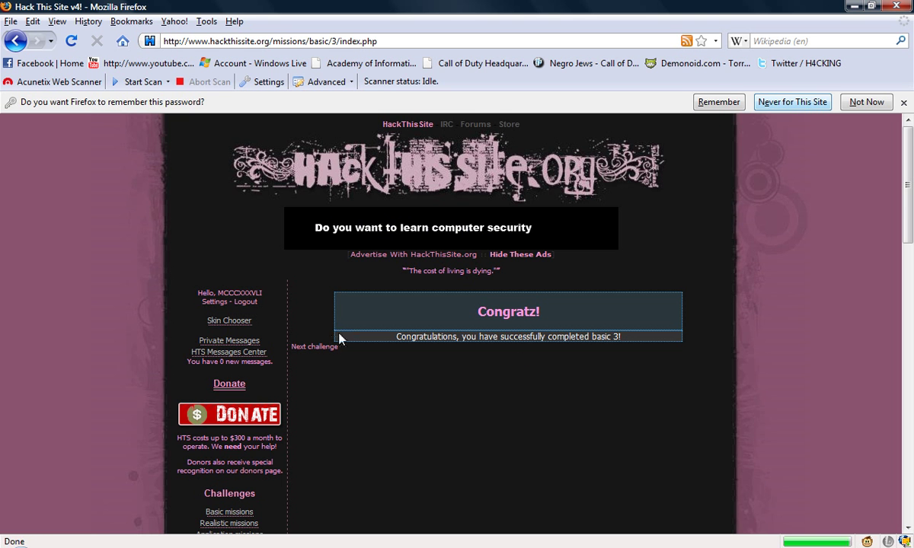
scroll(312, 349, down, 3)
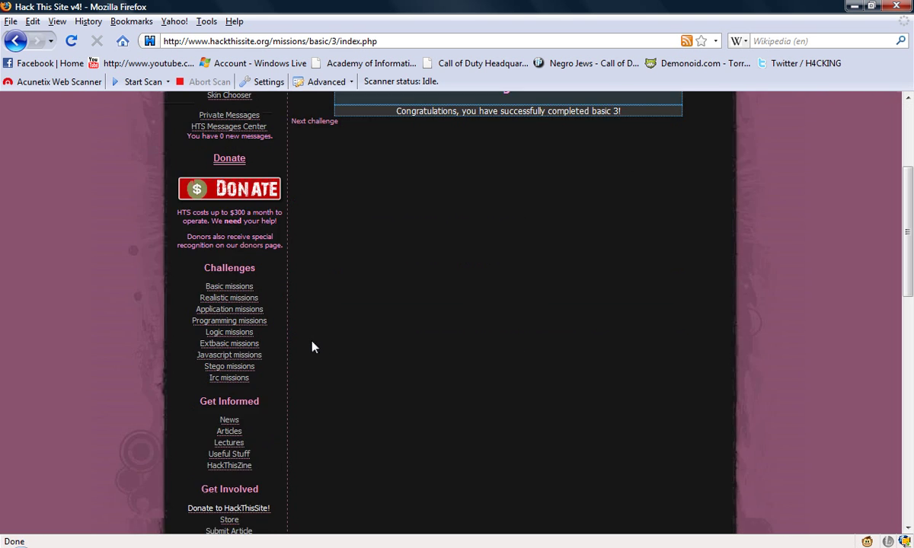
click(229, 370)
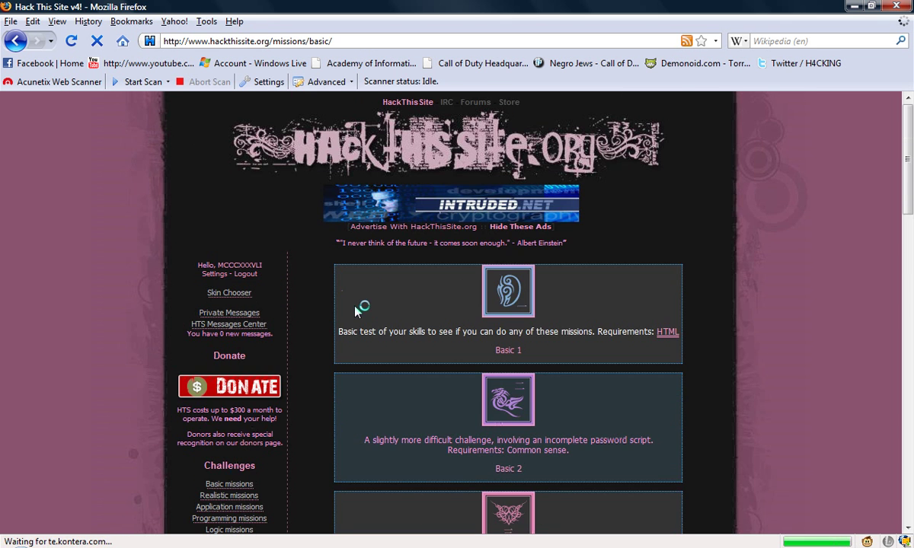
Scroll up and down the Basic missions list to review the Basic 1–5 descriptions.
scroll(346, 303, down, 5)
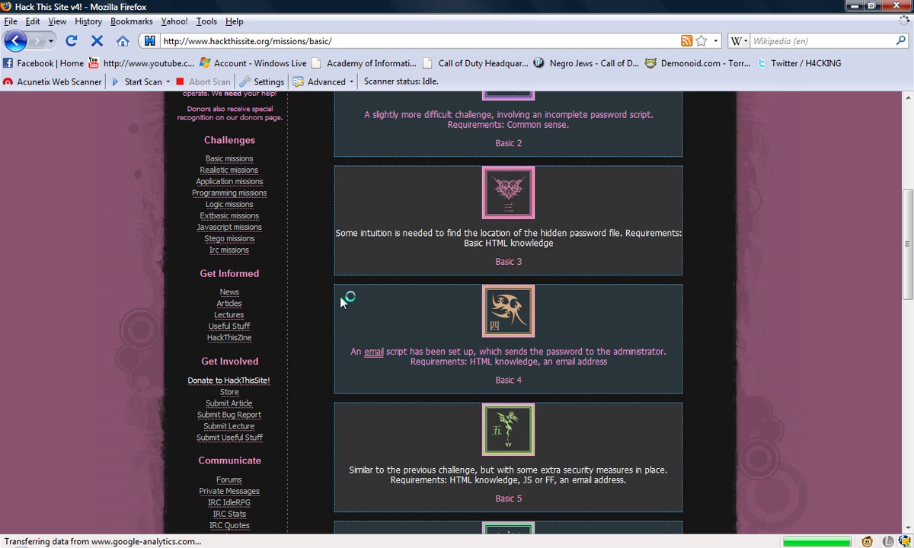
scroll(339, 300, up, 8)
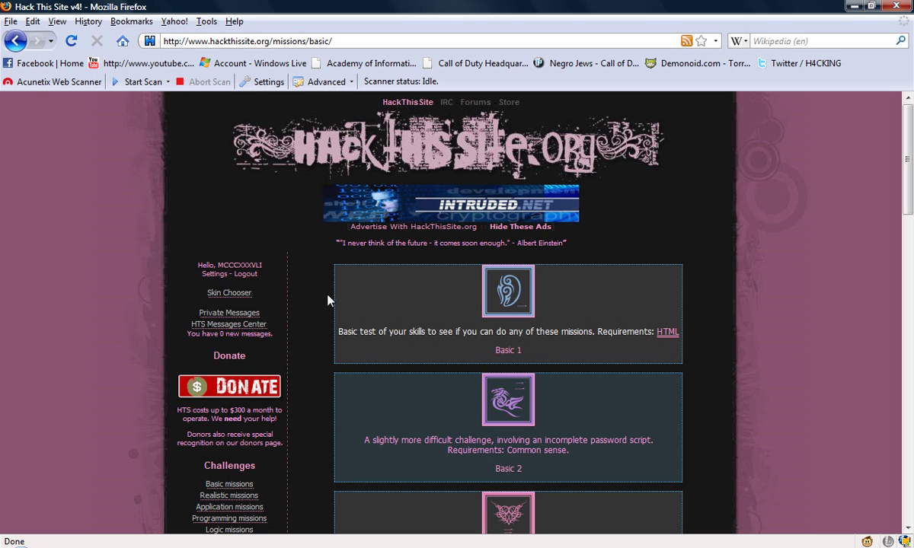
scroll(324, 270, down, 7)
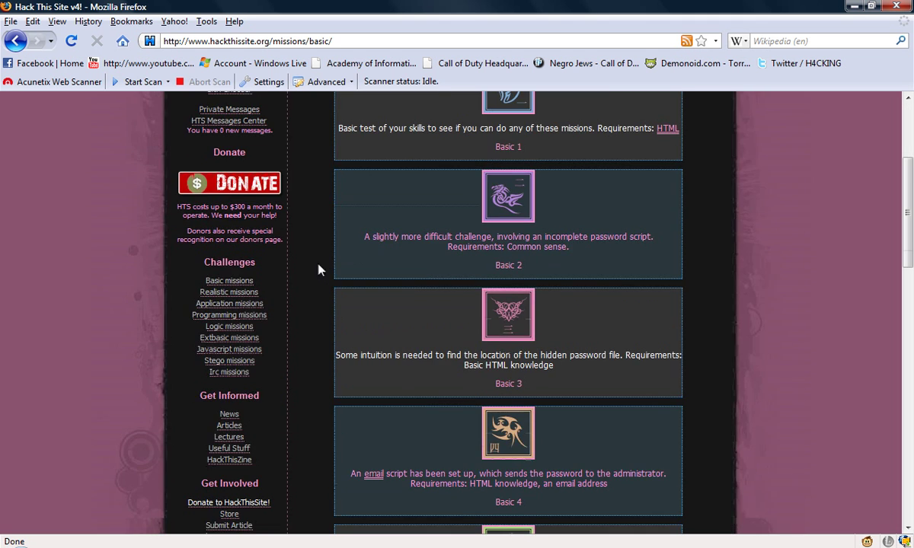
scroll(312, 267, up, 7)
scroll(308, 263, down, 5)
scroll(301, 256, up, 2)
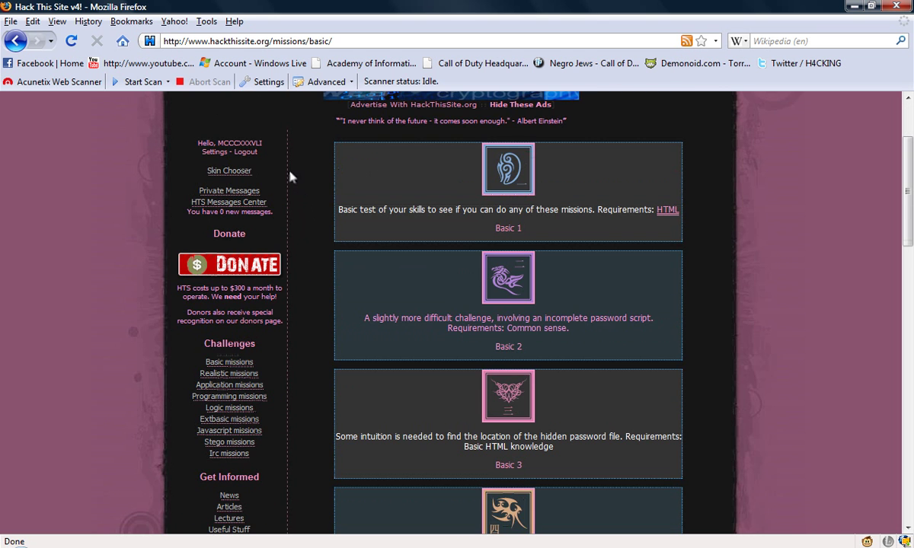
scroll(291, 175, down, 2)
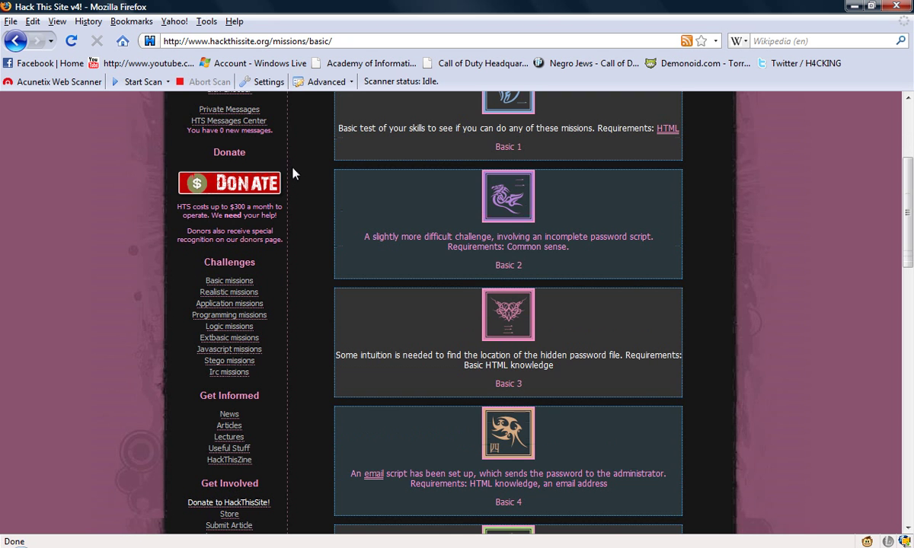
scroll(291, 173, up, 2)
scroll(291, 174, down, 3)
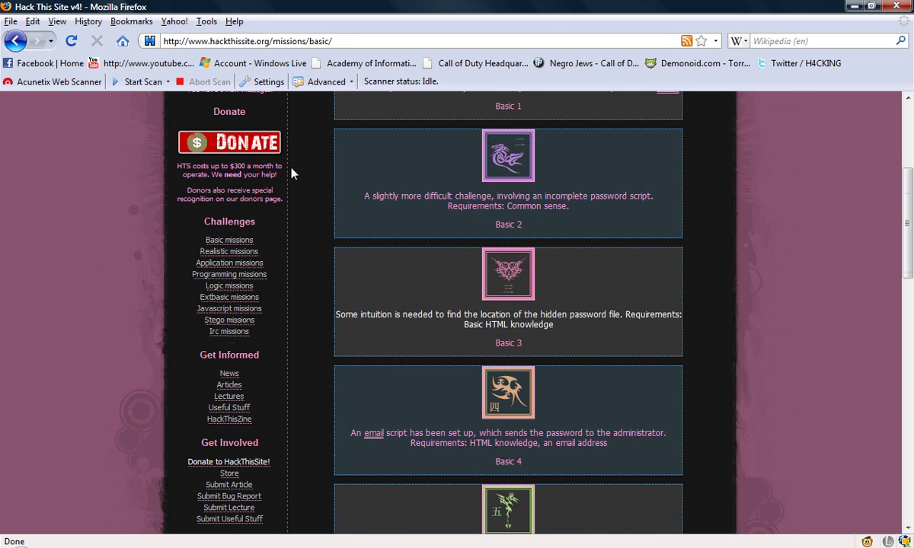
scroll(291, 174, up, 3)
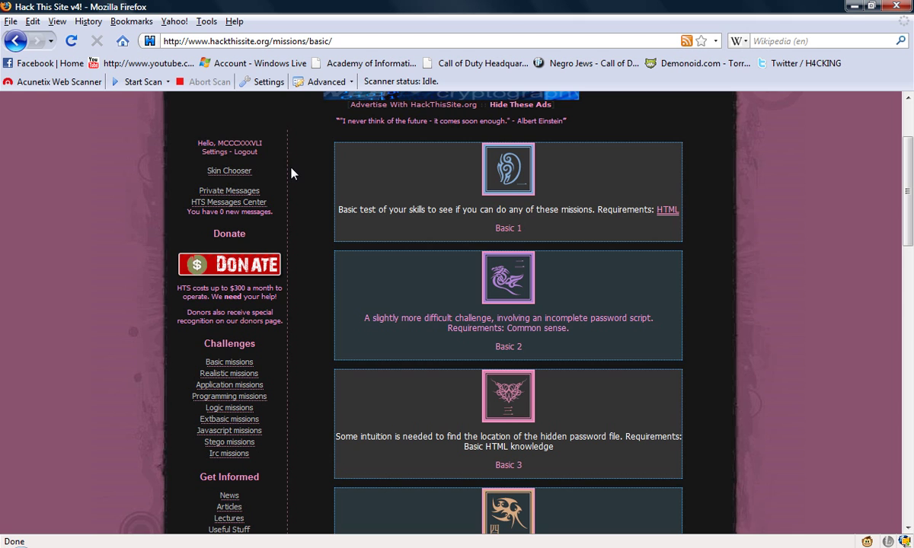